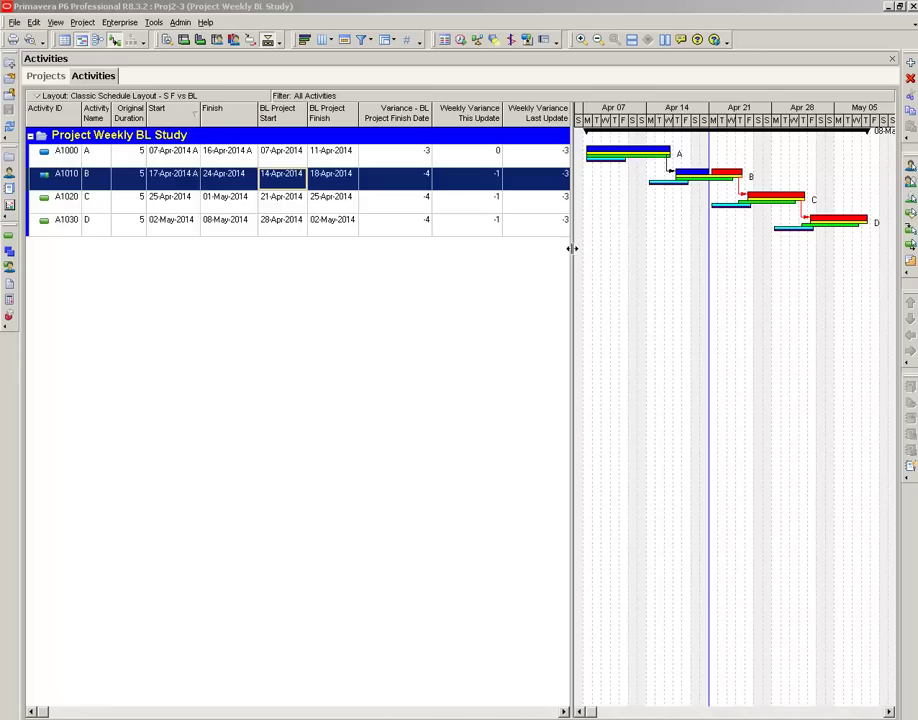
Review the Project, Primary, Second and Third Baseline bar settings and apply them to show baseline bars
left_click(306, 40)
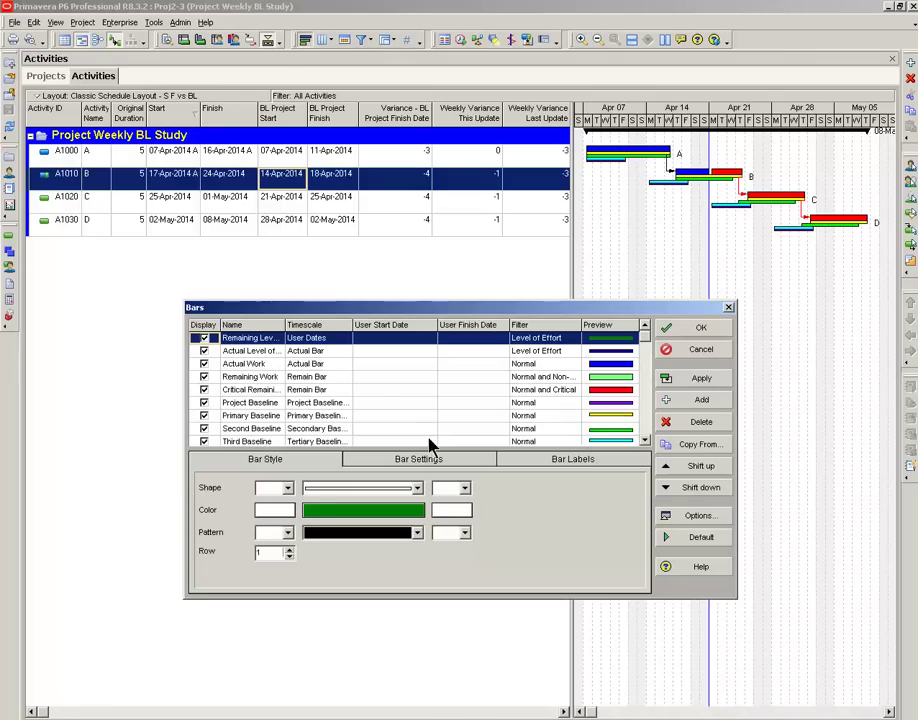
left_click(270, 404)
scroll(300, 400, "down", 1)
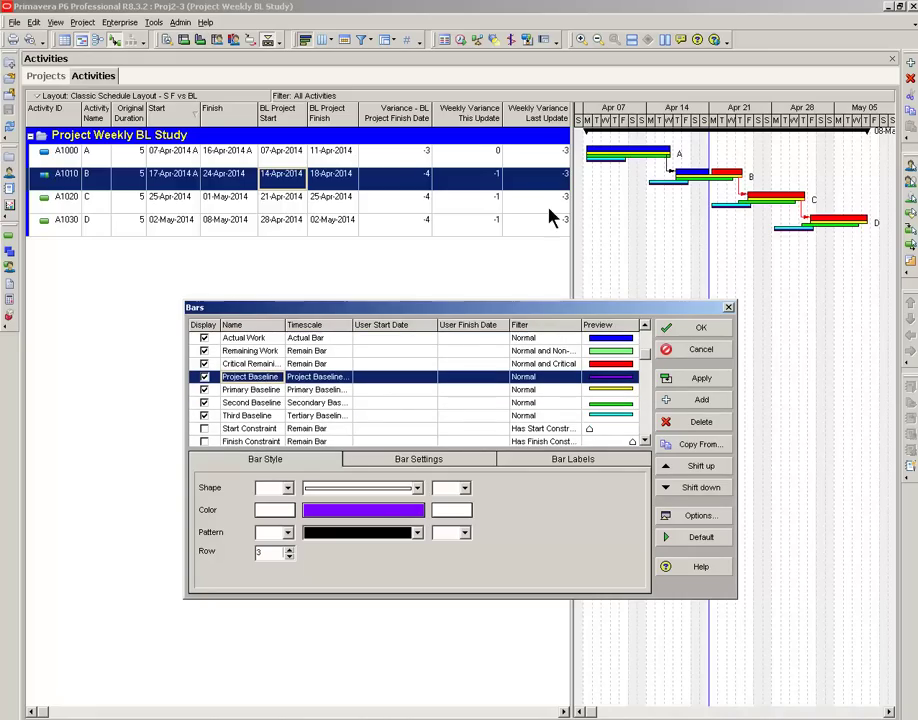
left_click(548, 391)
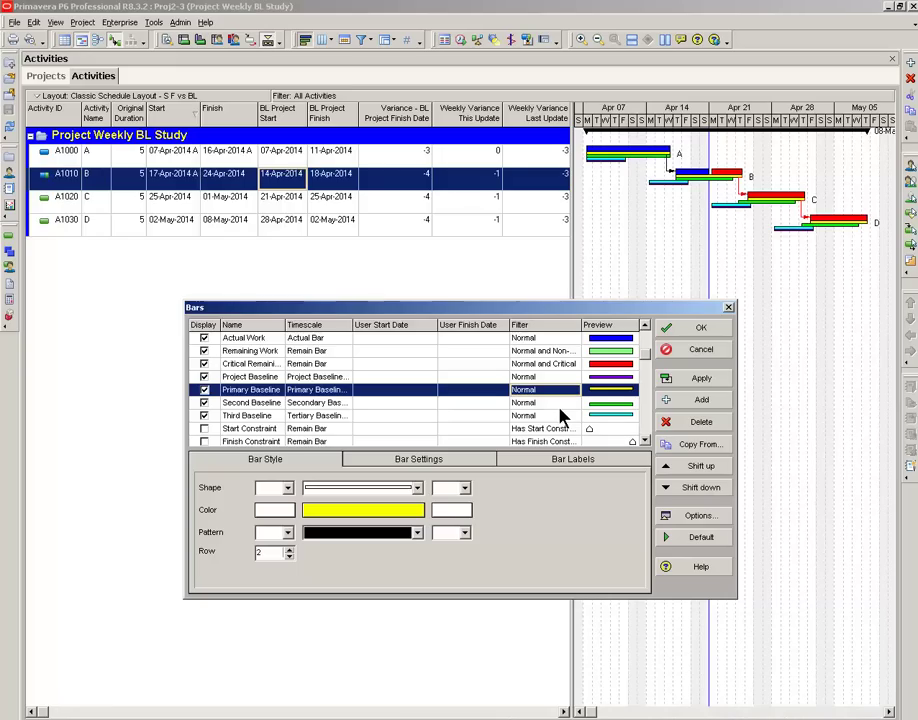
left_click(560, 405)
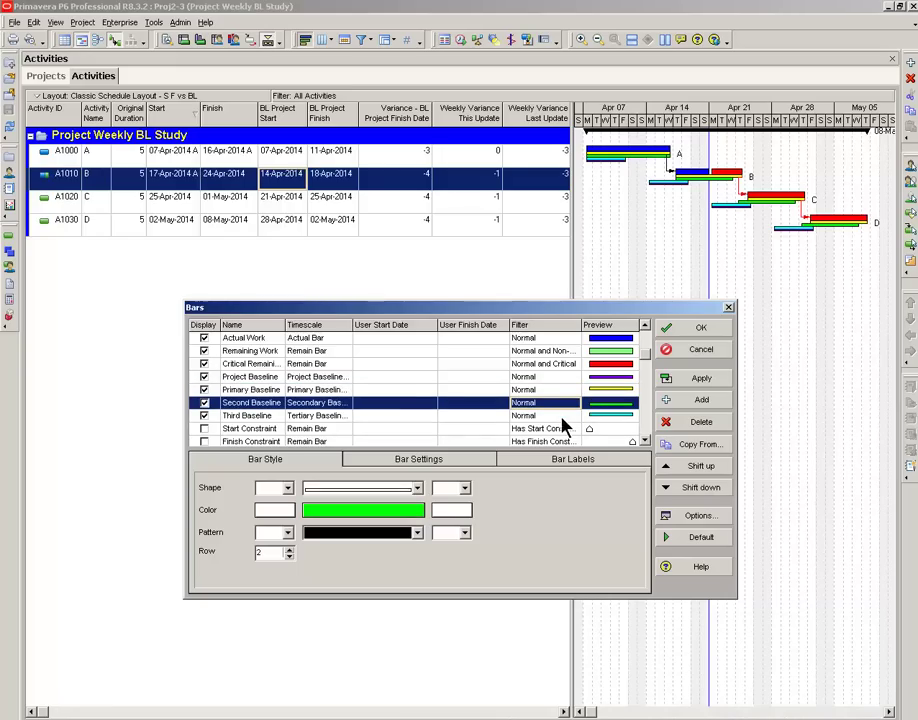
left_click(561, 418)
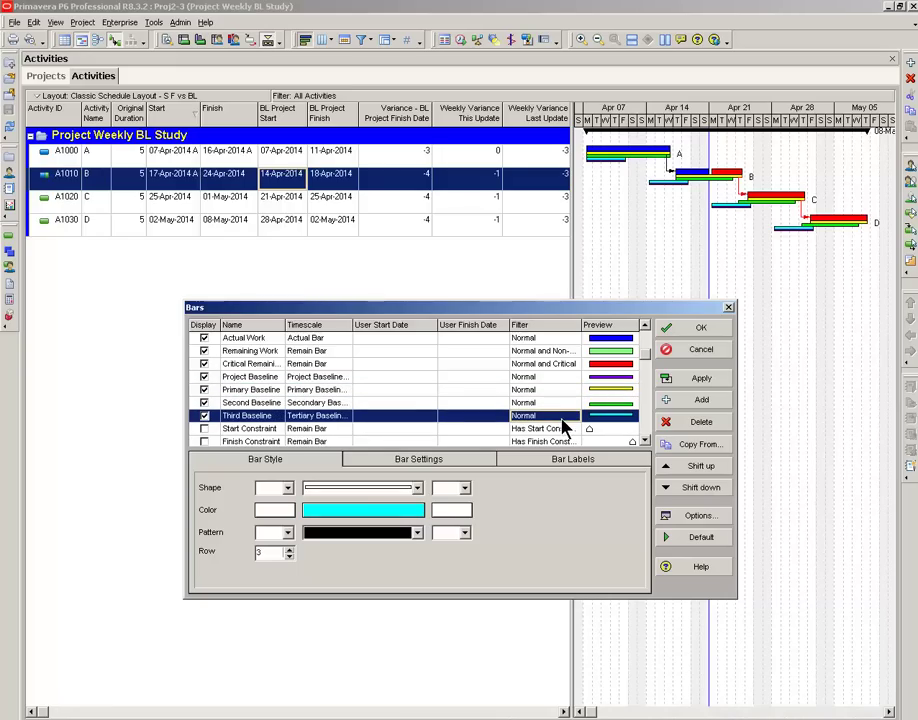
left_click(695, 330)
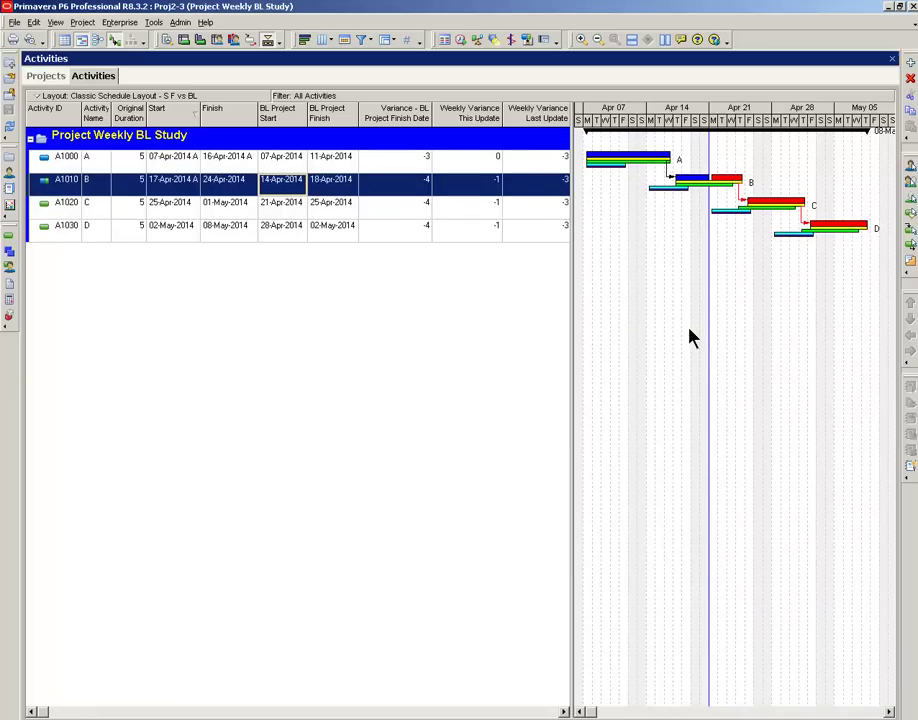
View the baseline assignments: Apr 21 DD primary, Apr 14 DD secondary, Apr 7 DD tertiary
left_click(82, 23)
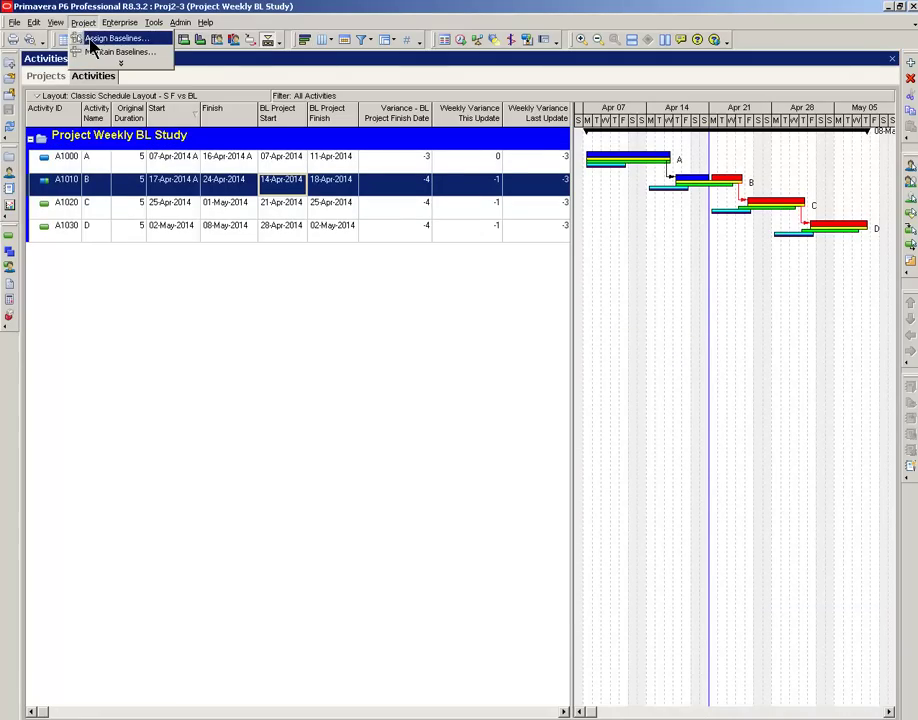
left_click(90, 39)
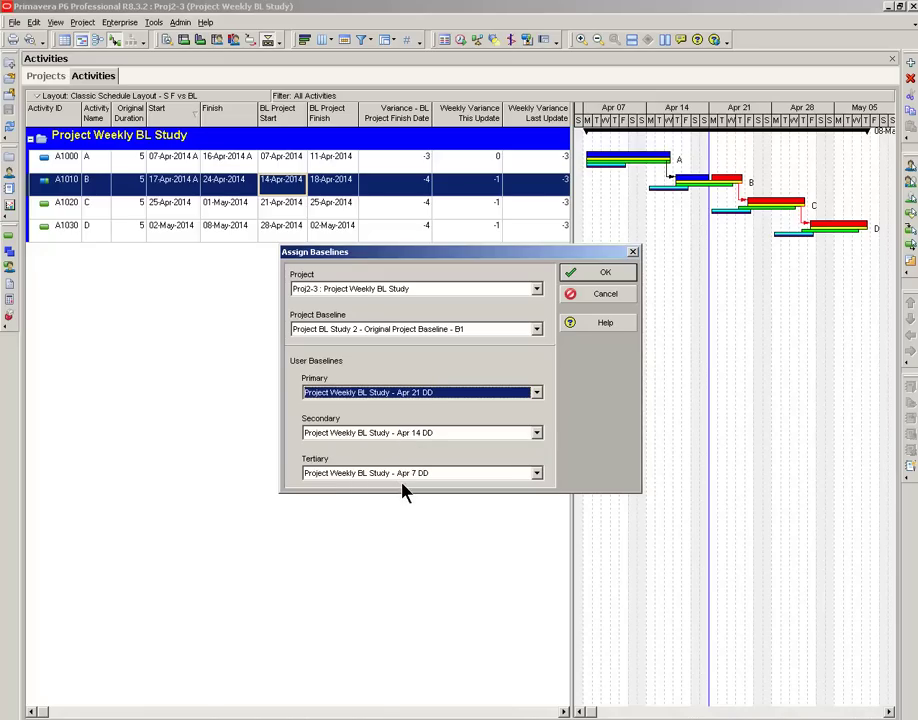
Cancel the baseline assignments unchanged and select A1000's Weekly Variance This Update cell
left_click(592, 298)
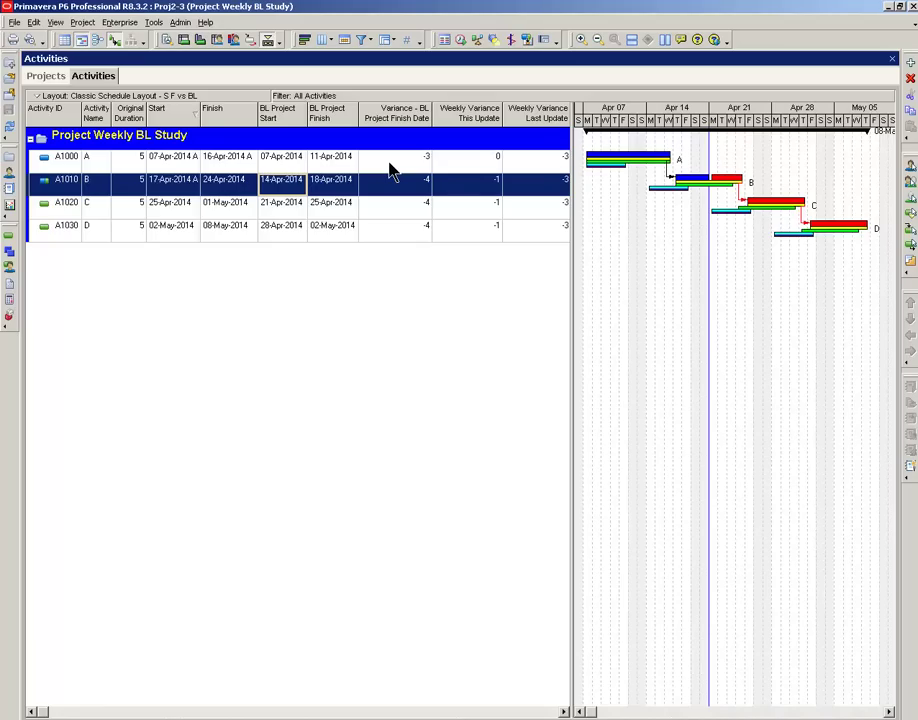
left_click(470, 167)
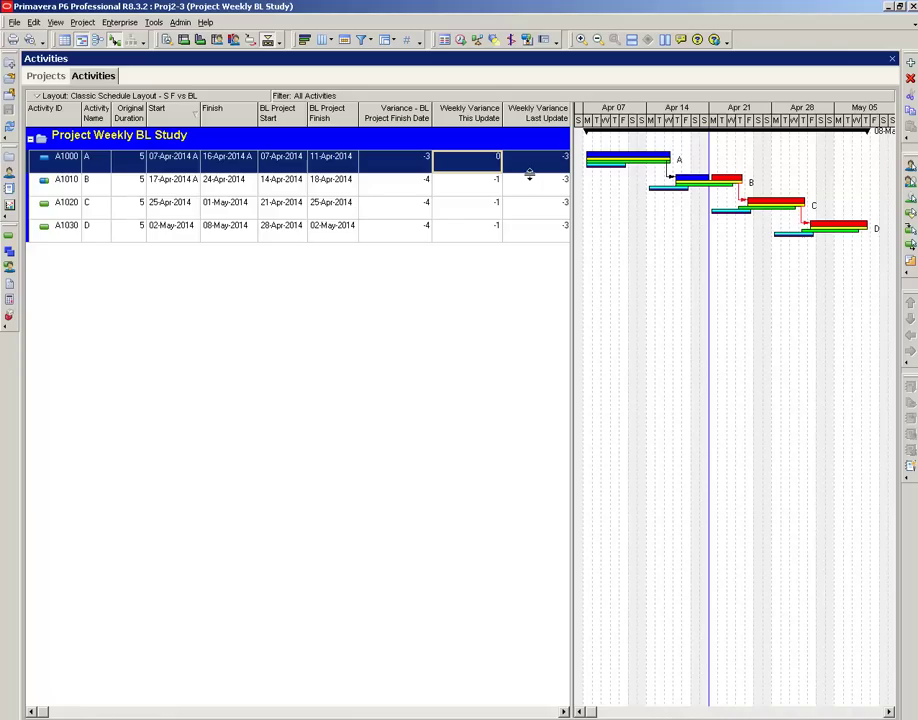
Inspect the Weekly Variance global change's Activity ID condition and parameters, then cancel without editing
left_click(153, 23)
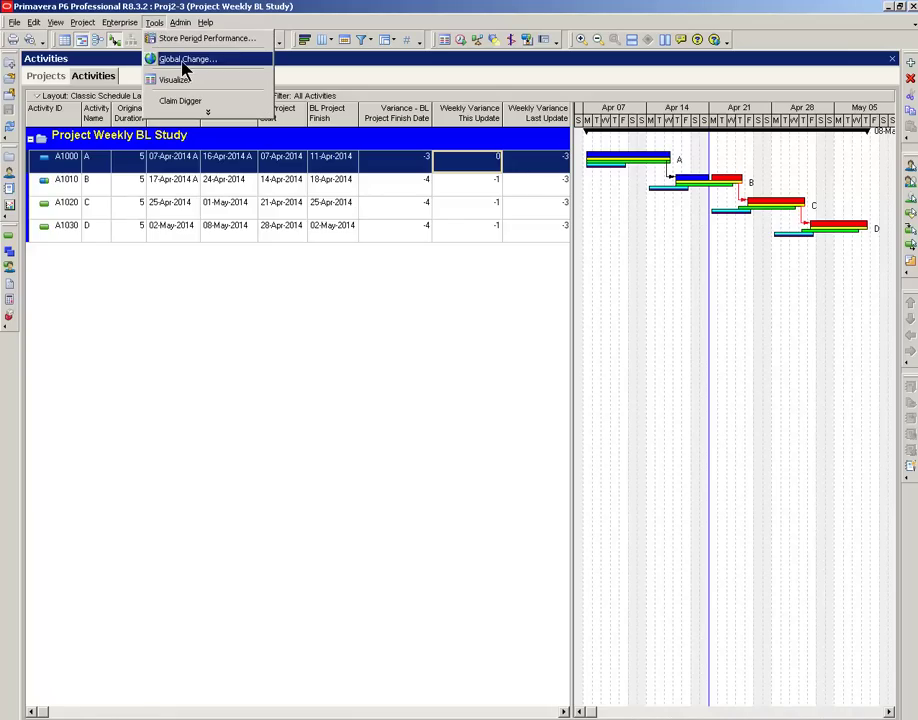
left_click(185, 60)
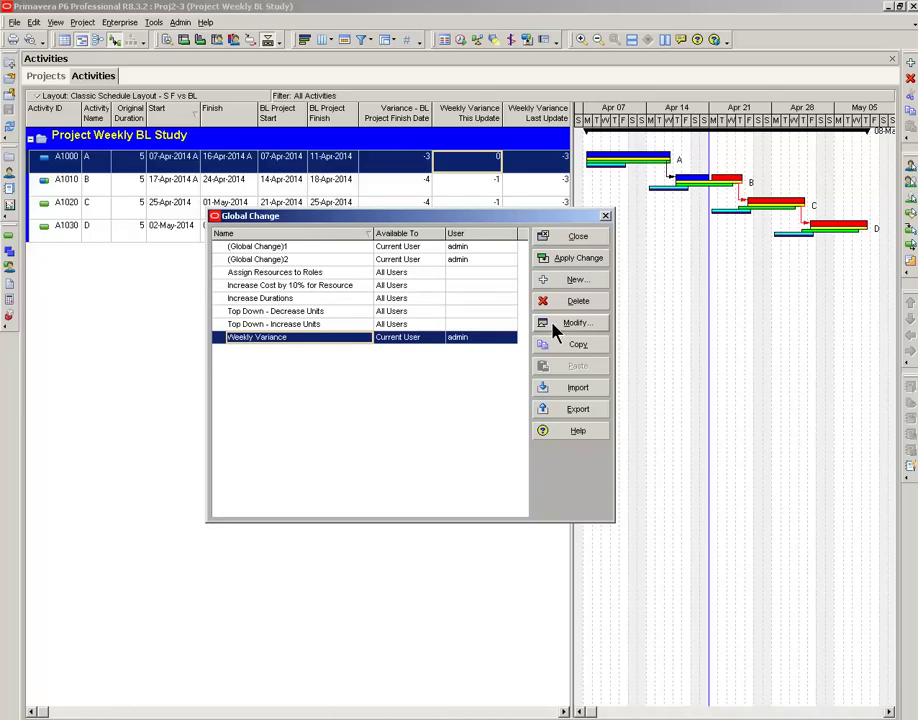
left_click(556, 326)
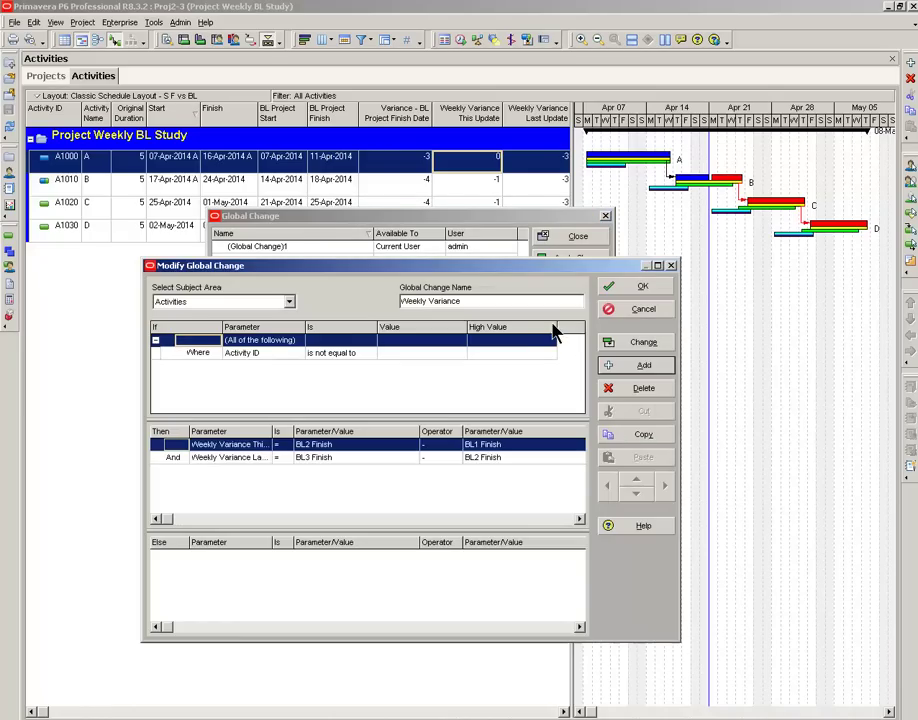
left_click(227, 357)
left_click(400, 356)
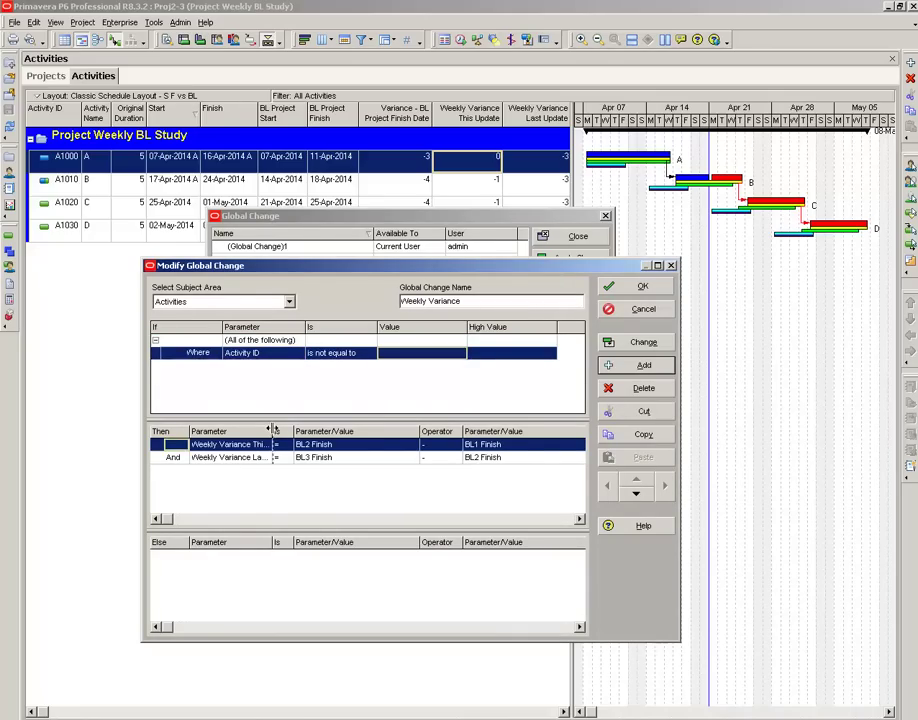
left_click_drag(271, 432, 298, 432)
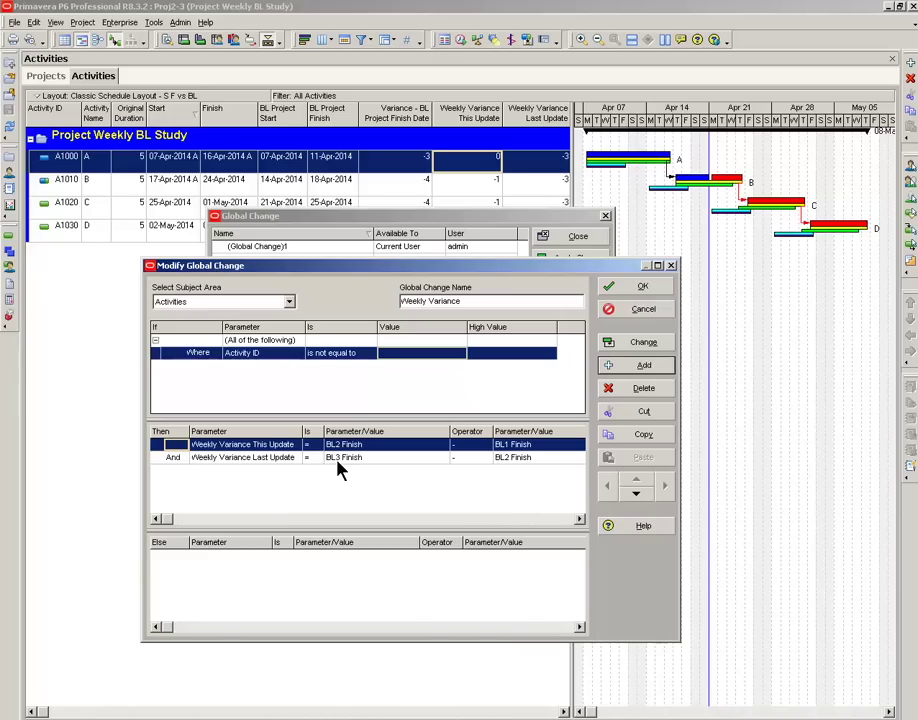
left_click(635, 311)
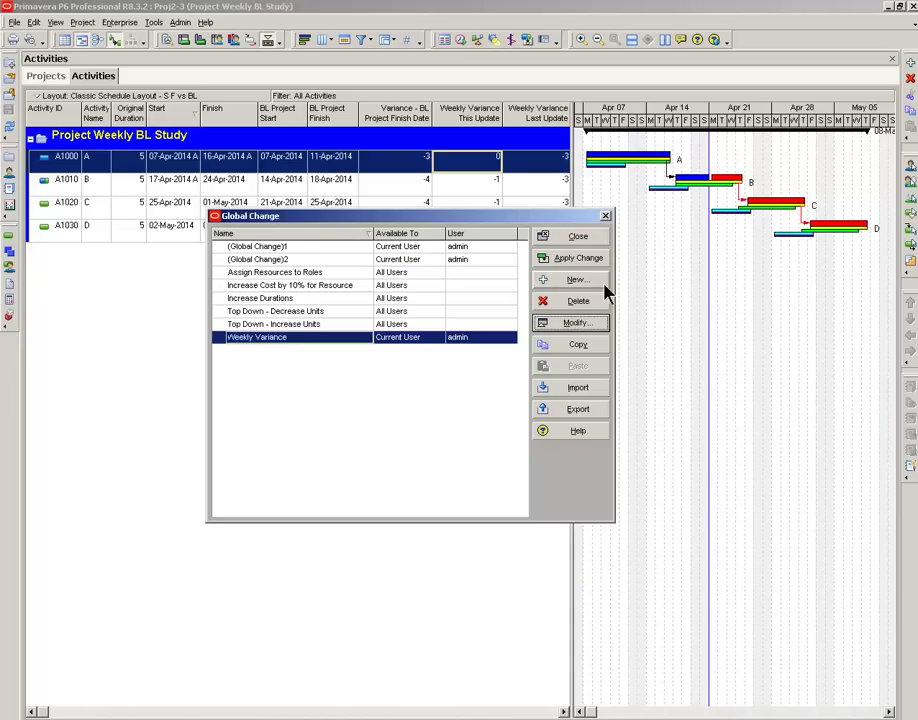
Close Global Change and check the Weekly Variance values of A1010 and A1030
left_click(579, 238)
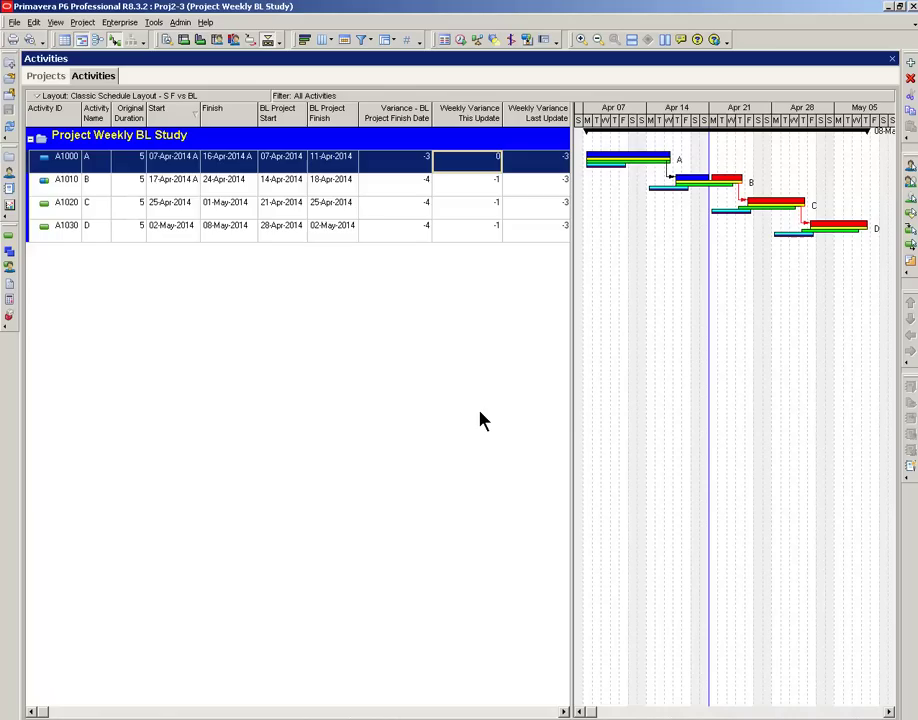
left_click(558, 186)
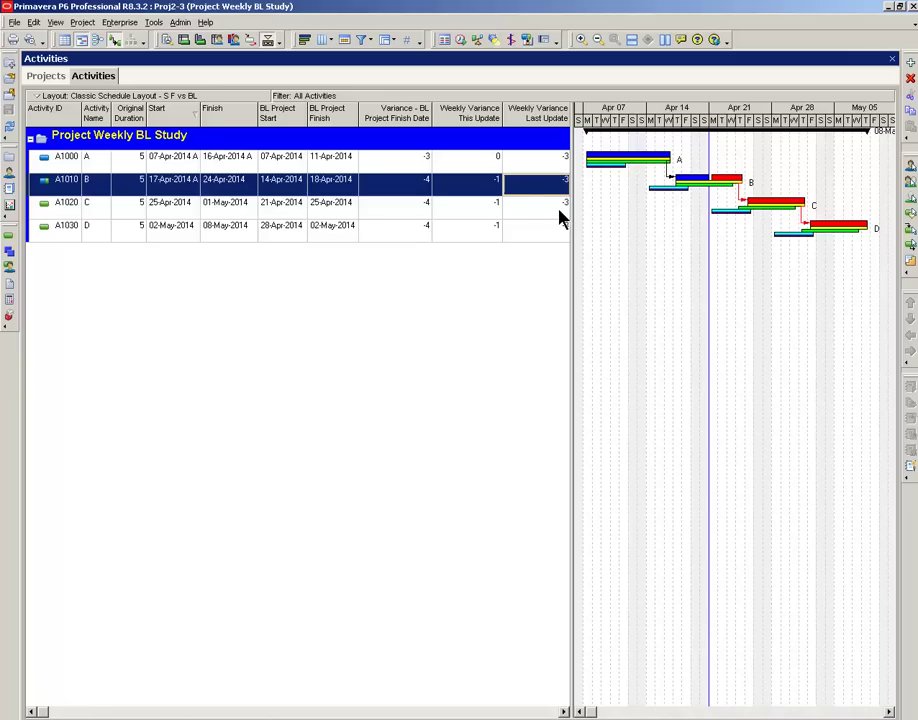
left_click(496, 198)
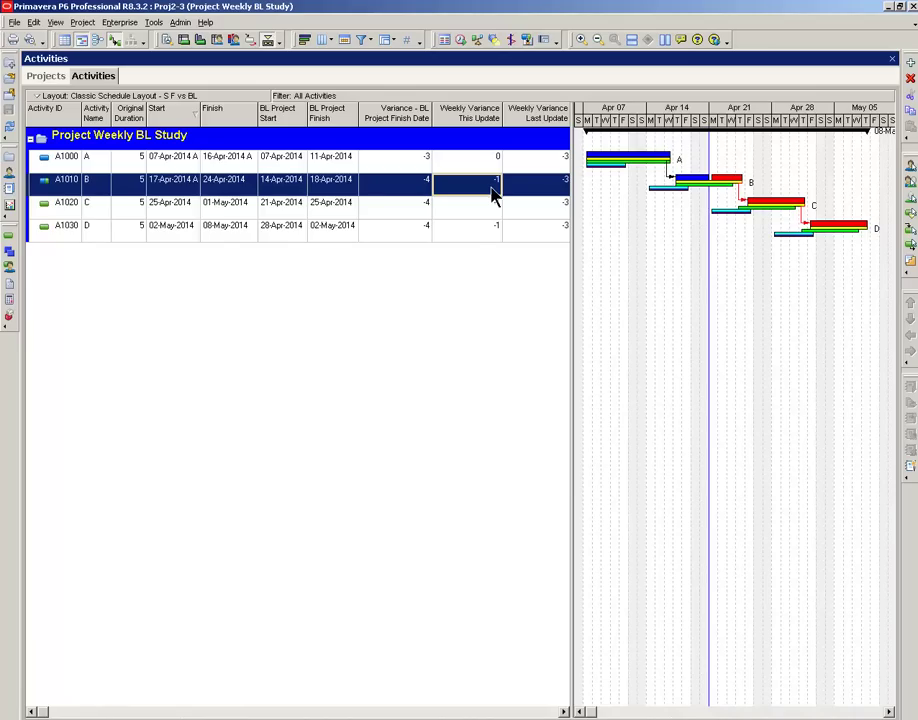
left_click(473, 236)
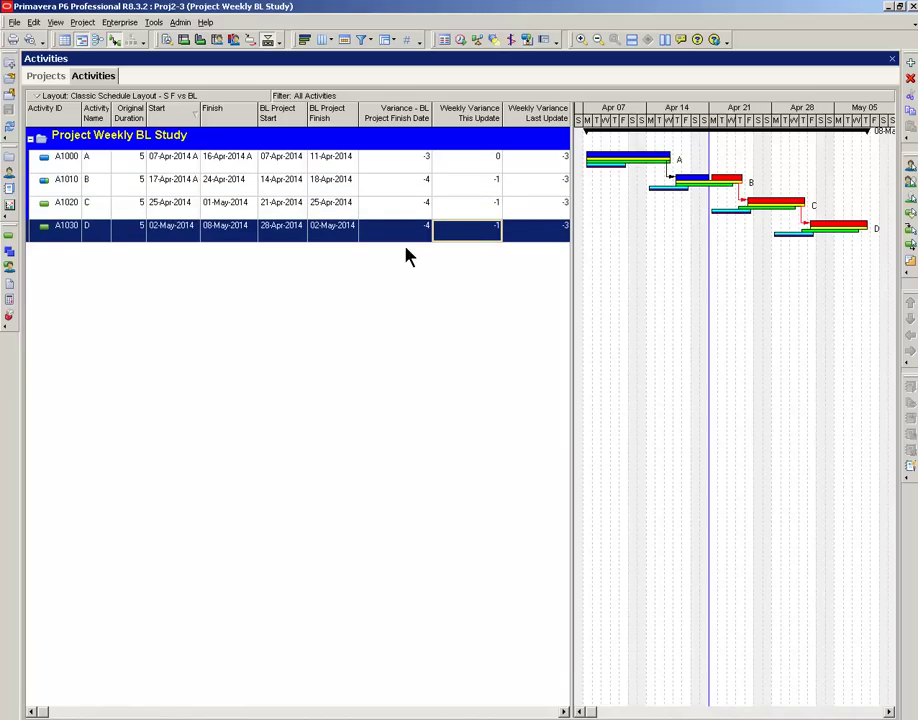
Set baseline earned value calculation to budgeted values with planned dates in Admin Preferences
left_click(181, 23)
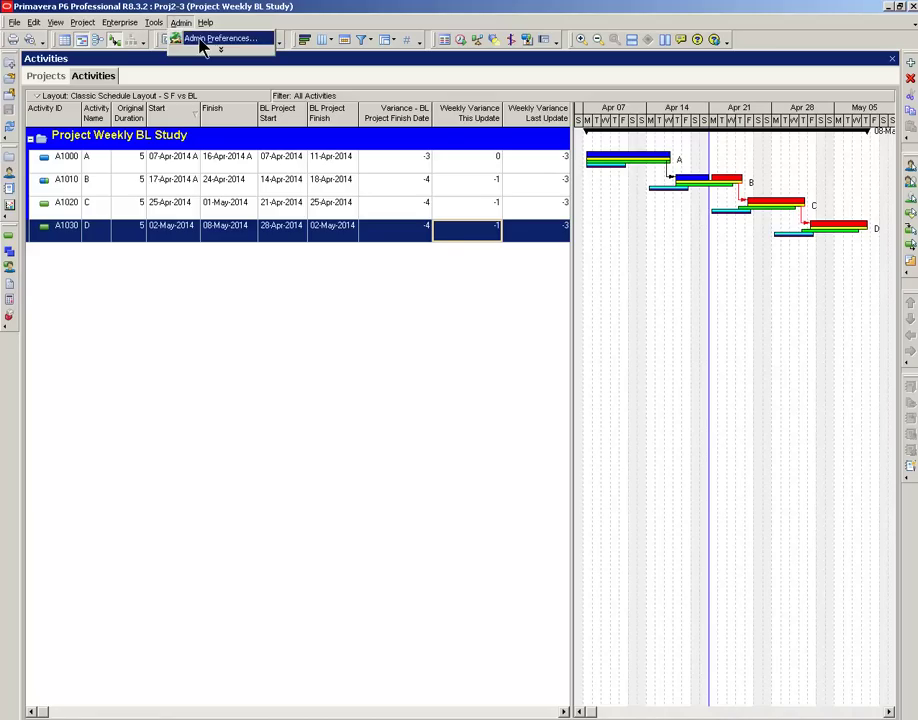
left_click(205, 40)
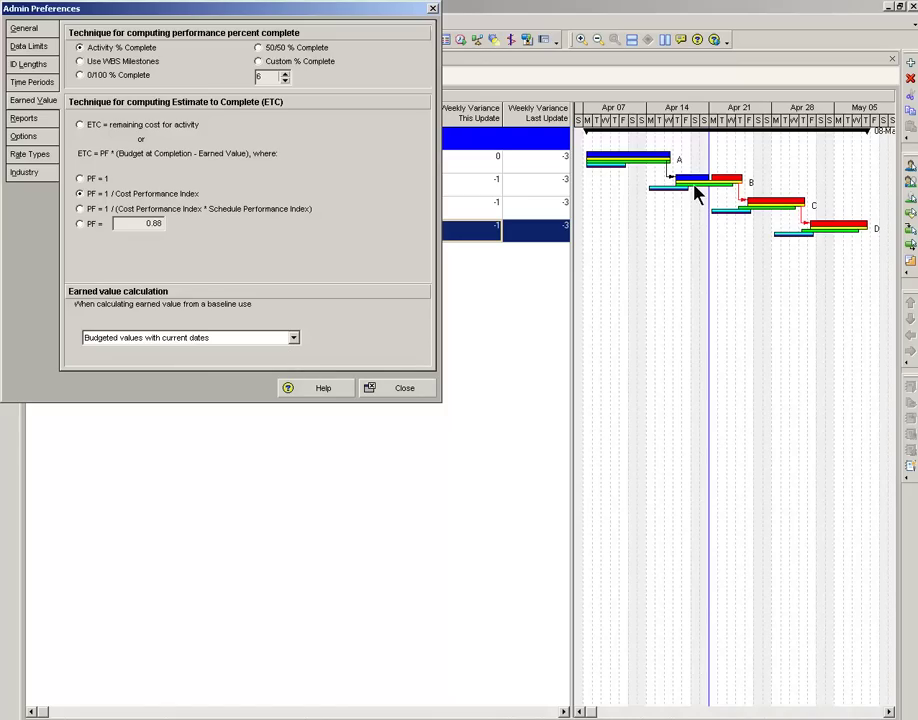
left_click(294, 338)
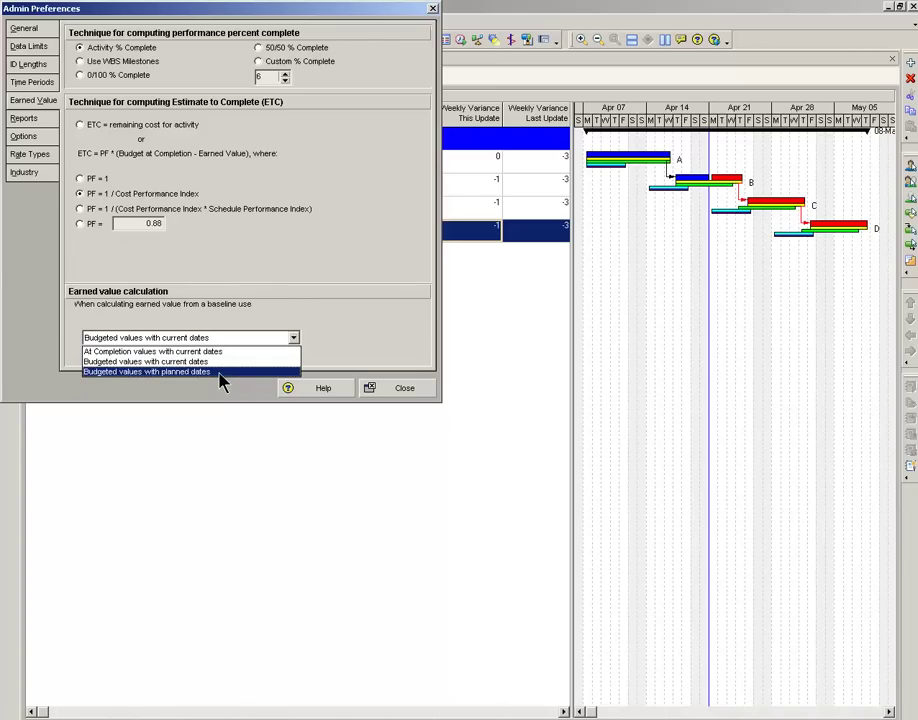
left_click(276, 374)
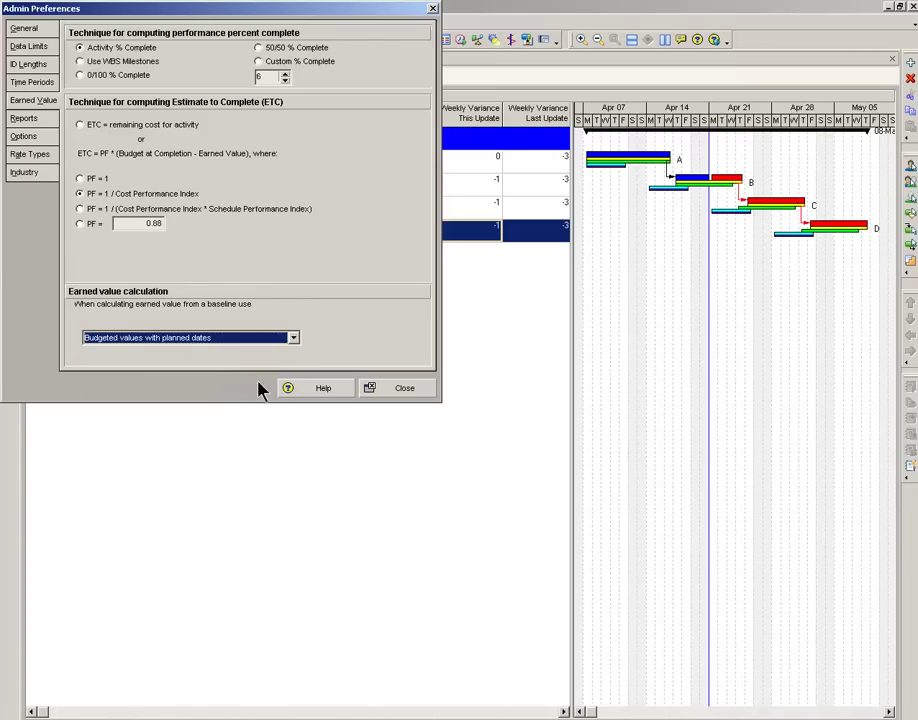
left_click(407, 390)
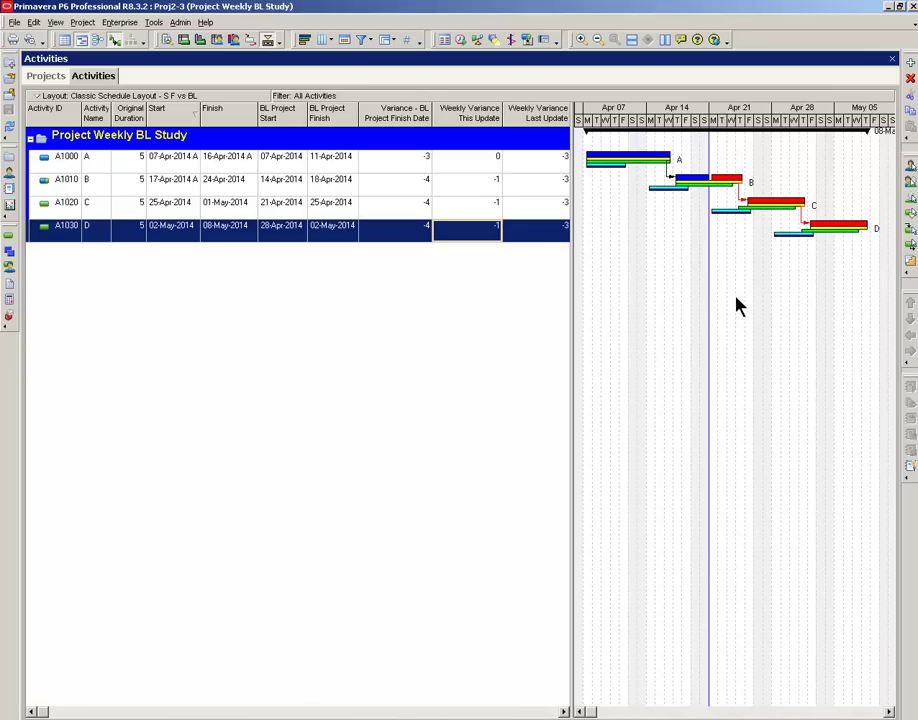
Reschedule the project with the 21-Apr-2014 data date
key("F9")
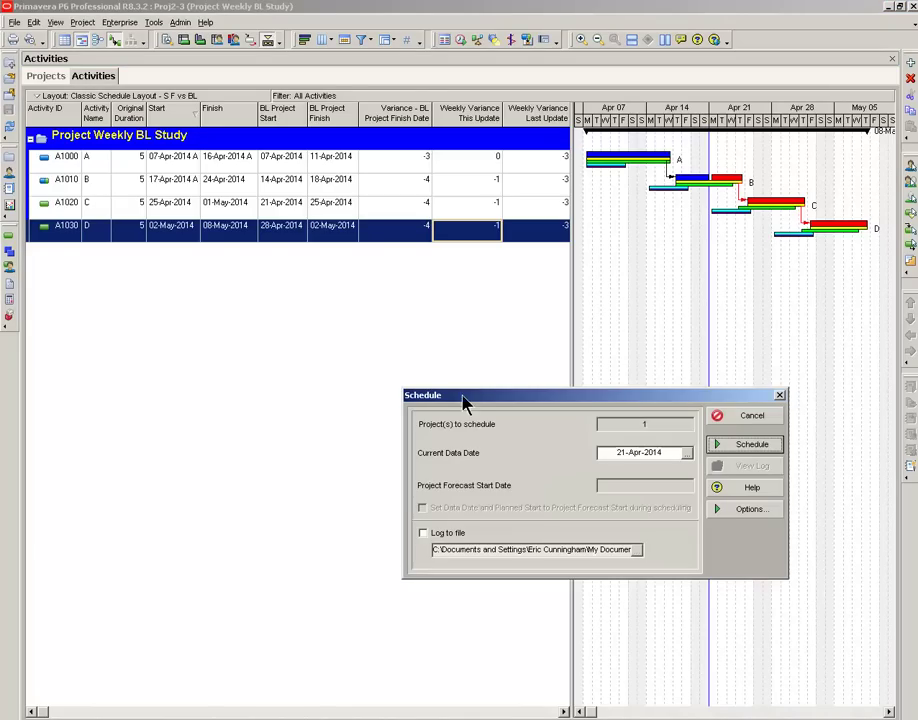
left_click(732, 446)
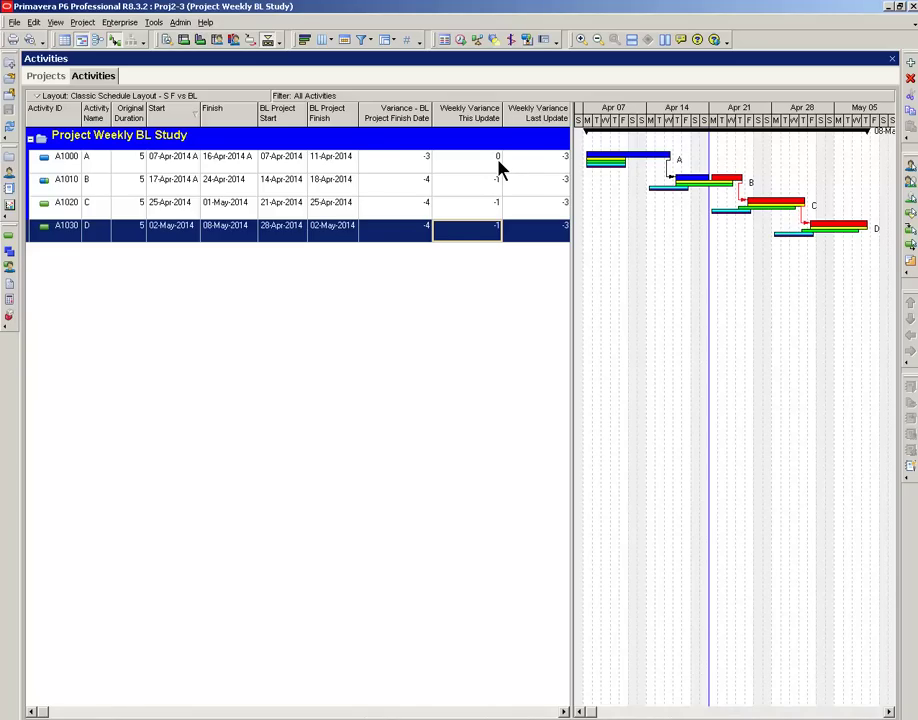
Apply and commit the Weekly Variance global change, then close the Global Change list
left_click(154, 23)
left_click(178, 79)
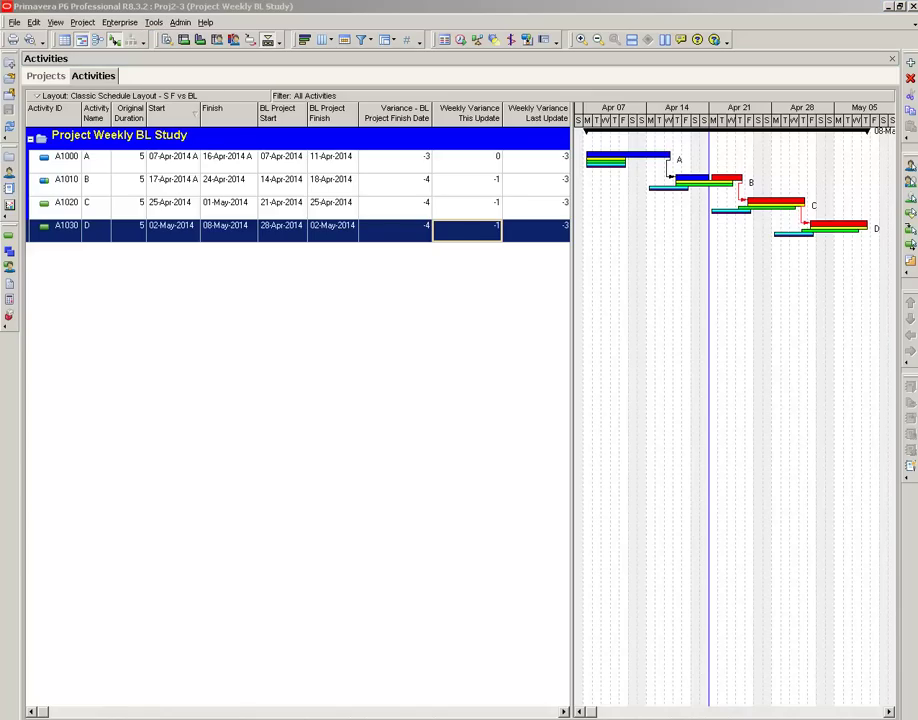
left_click_drag(330, 220, 174, 348)
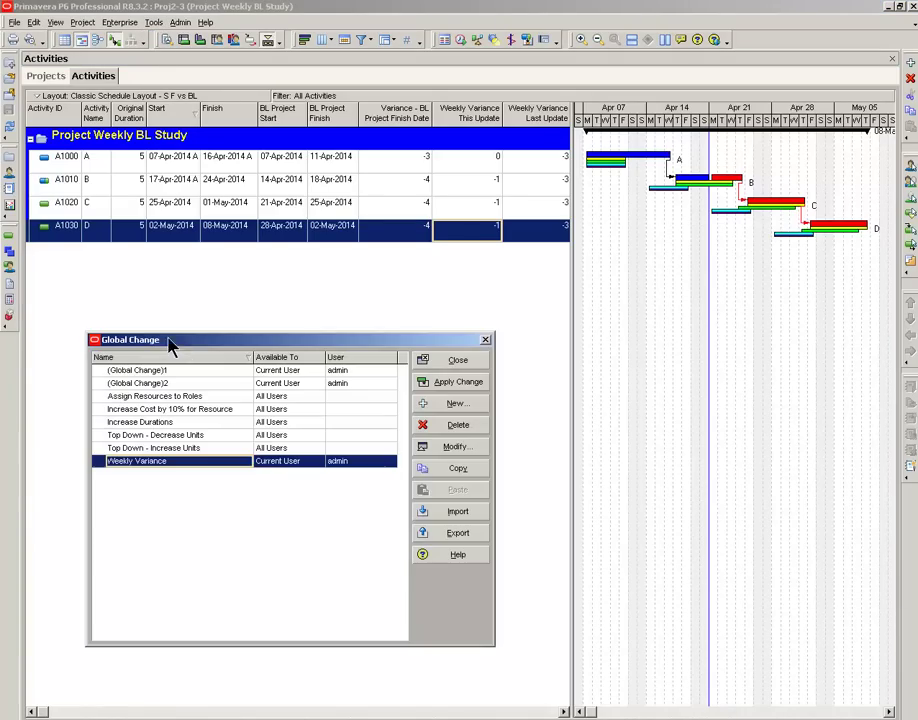
left_click(439, 383)
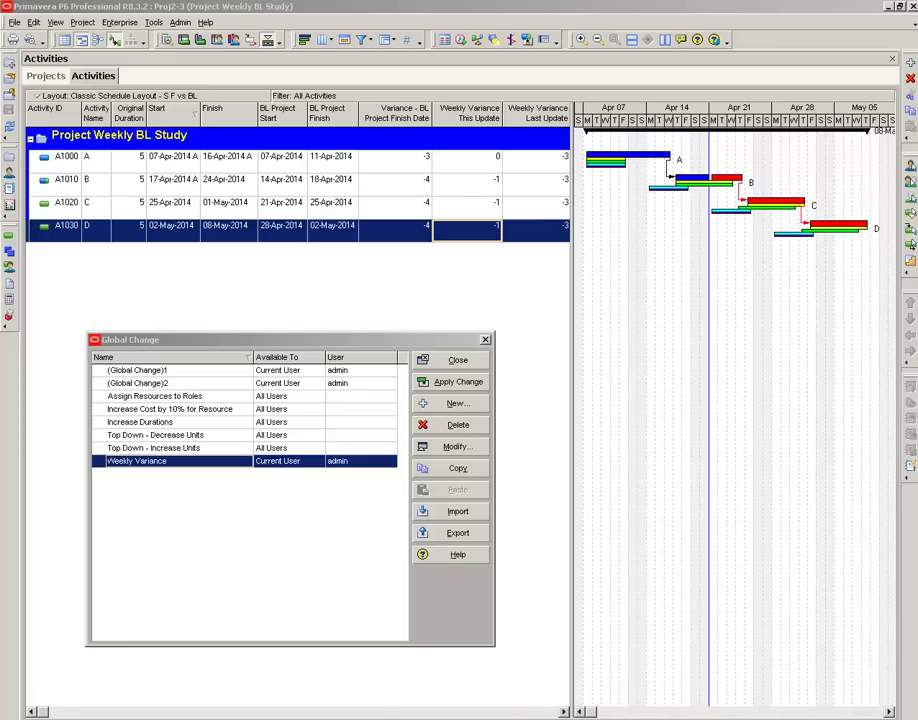
key("alt+a")
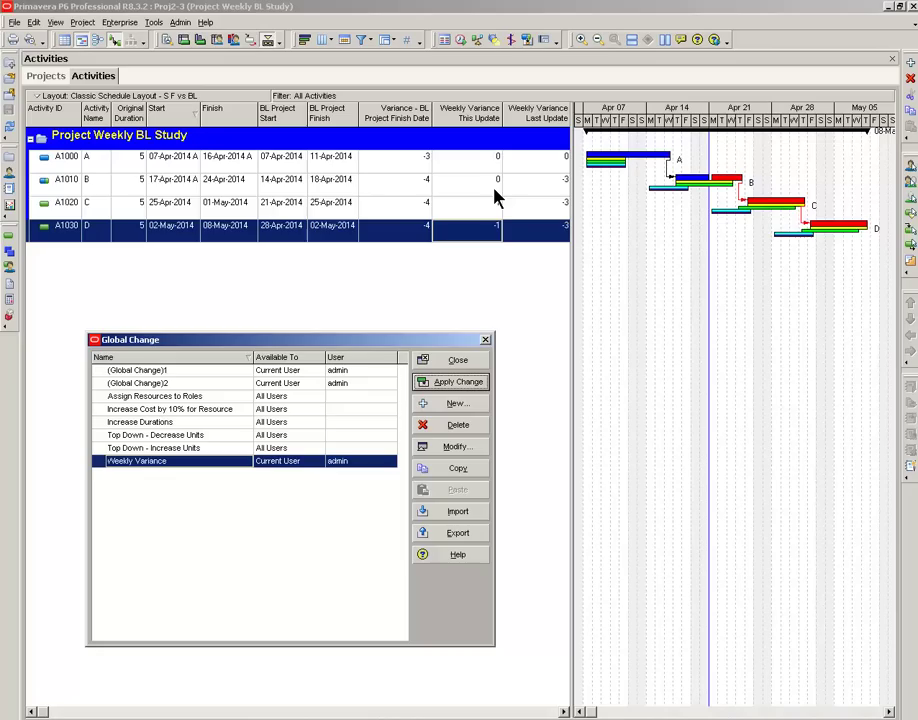
left_click(461, 361)
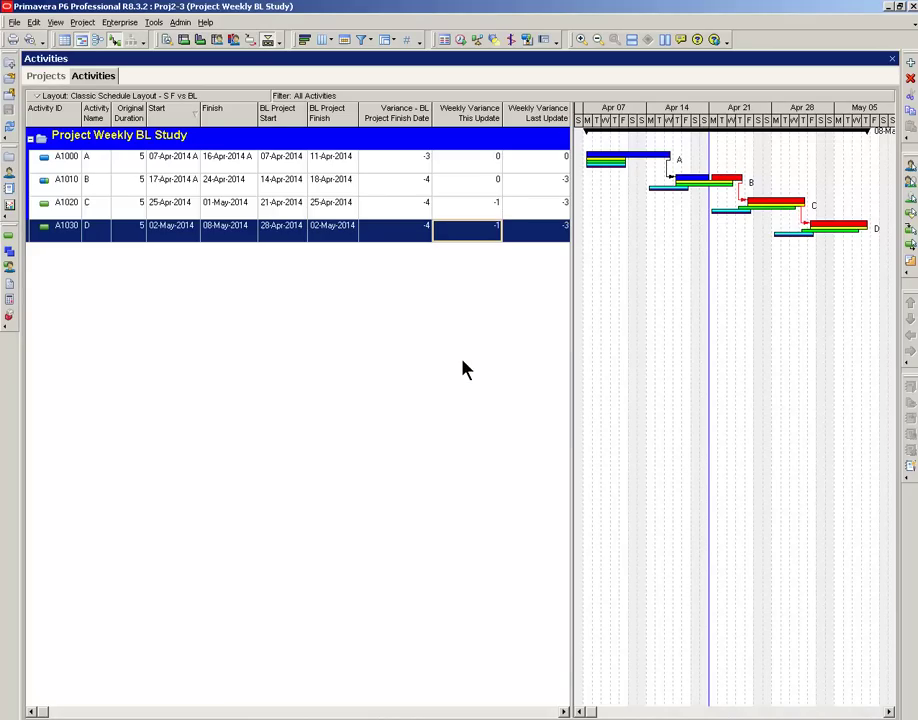
Switch baseline earned value calculation back to budgeted values with current dates in Admin Preferences
left_click(181, 23)
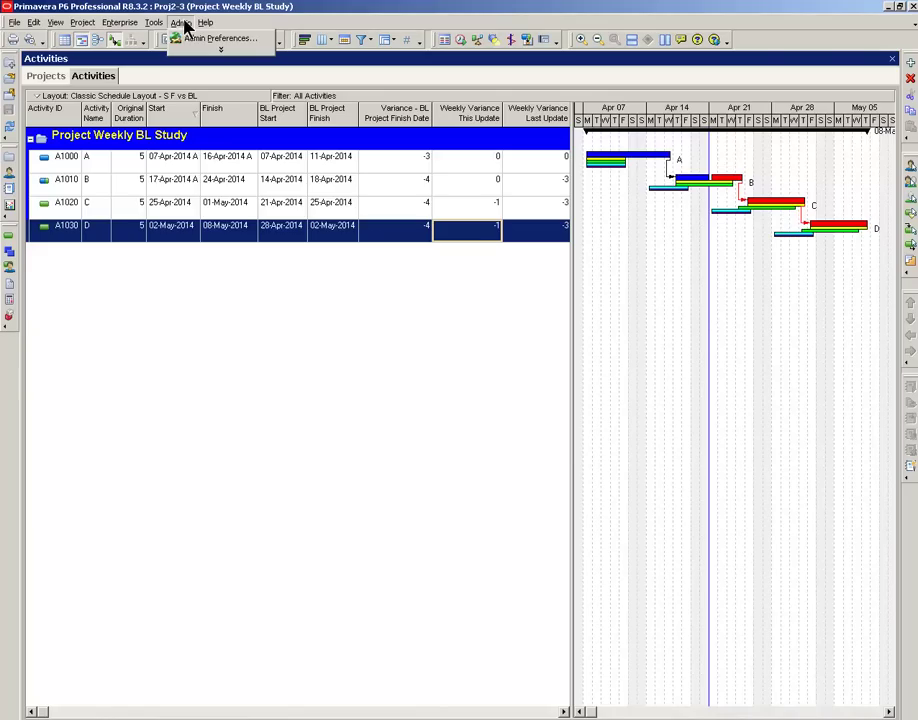
left_click(210, 39)
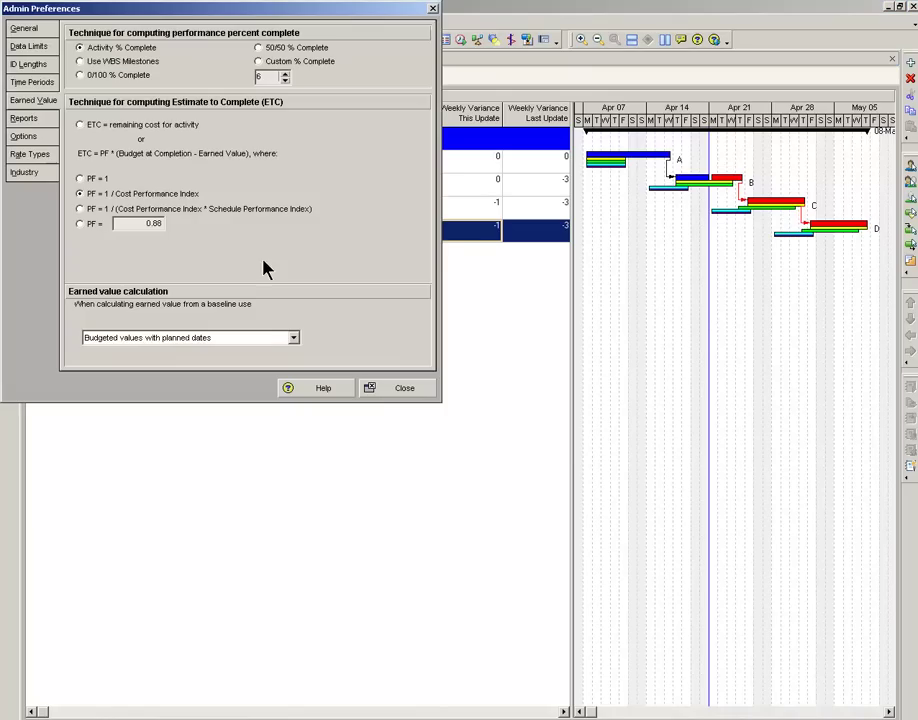
left_click(293, 341)
left_click(234, 361)
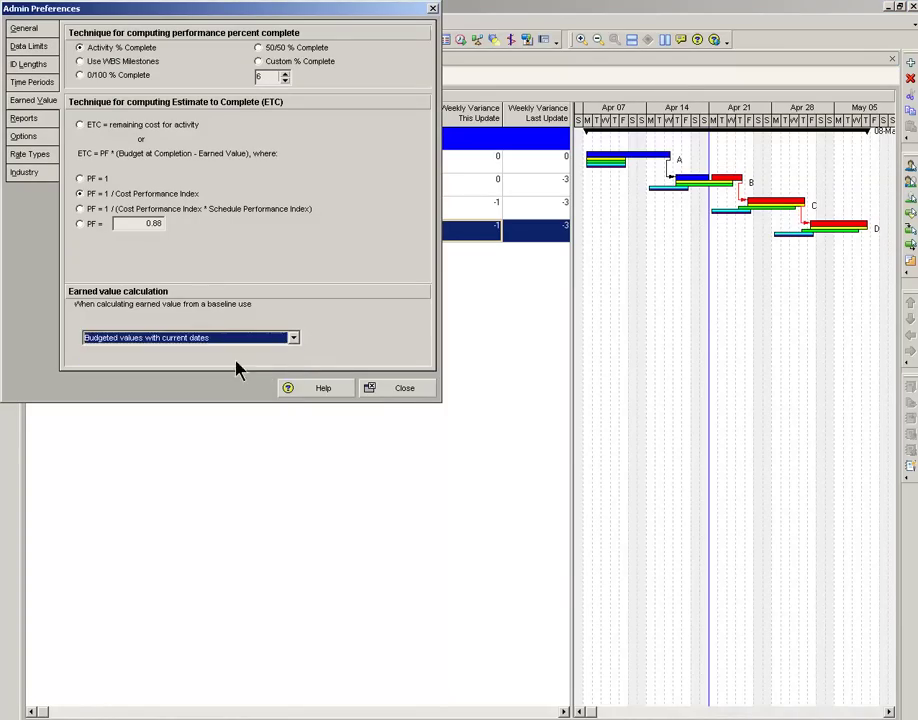
left_click(405, 389)
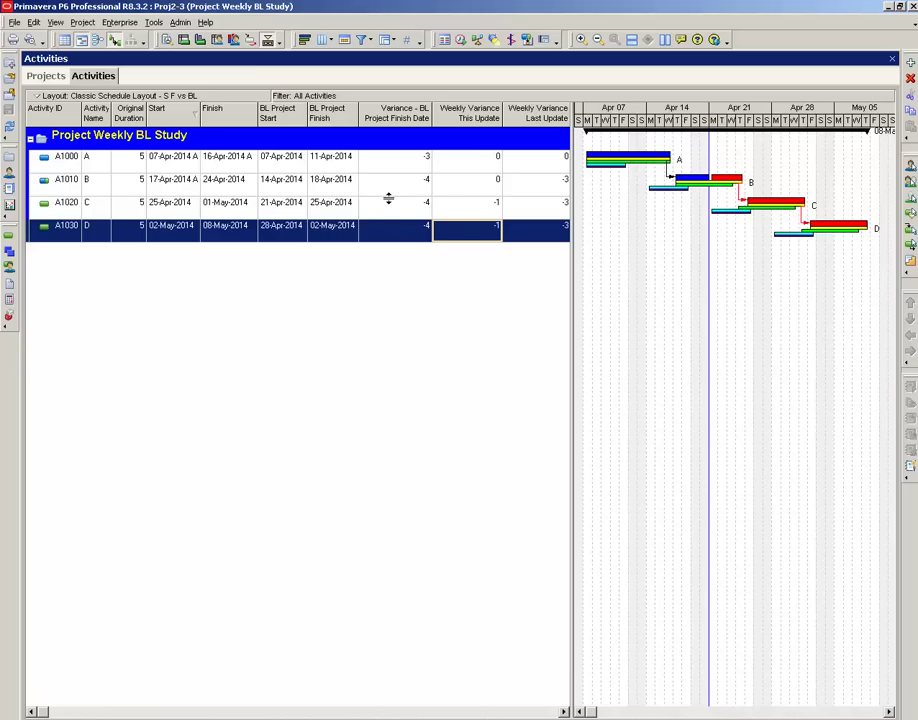
Rerun the Weekly Variance global change, close the list, and select activity B's row
left_click(153, 22)
left_click(180, 60)
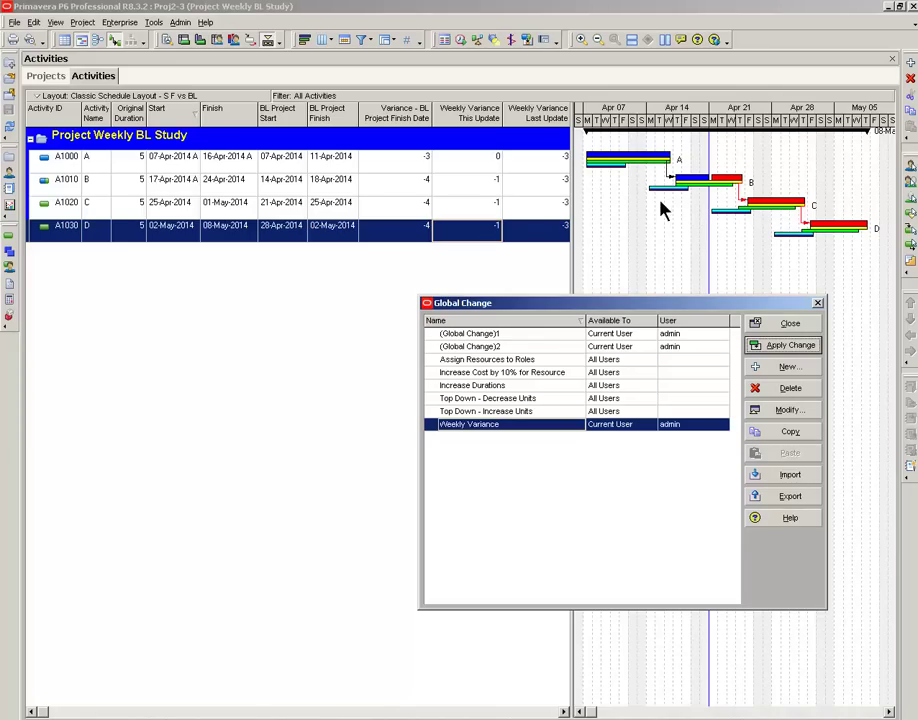
left_click(790, 323)
left_click(470, 185)
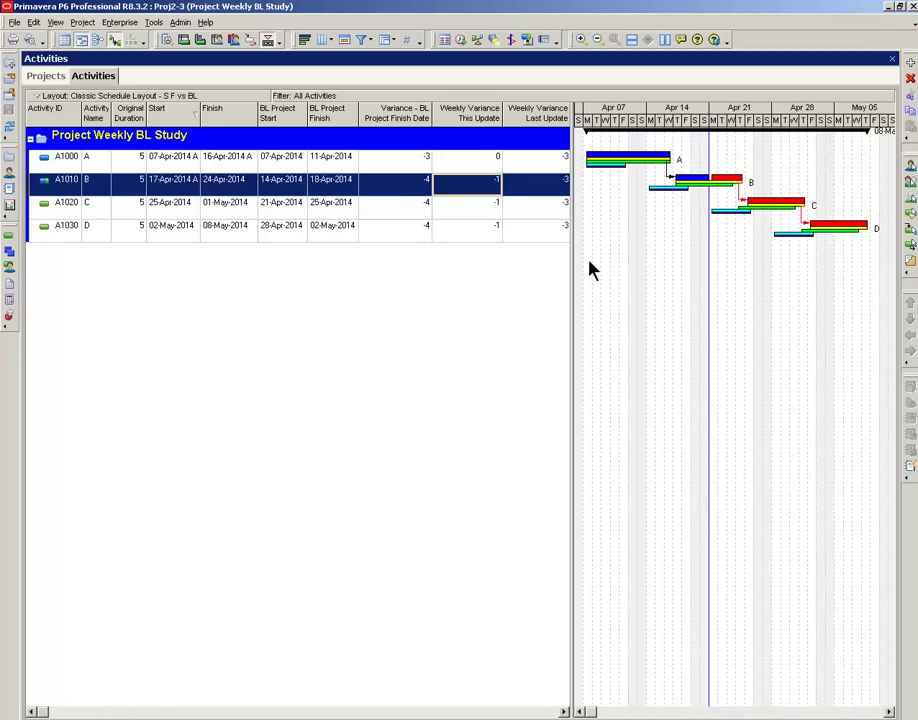